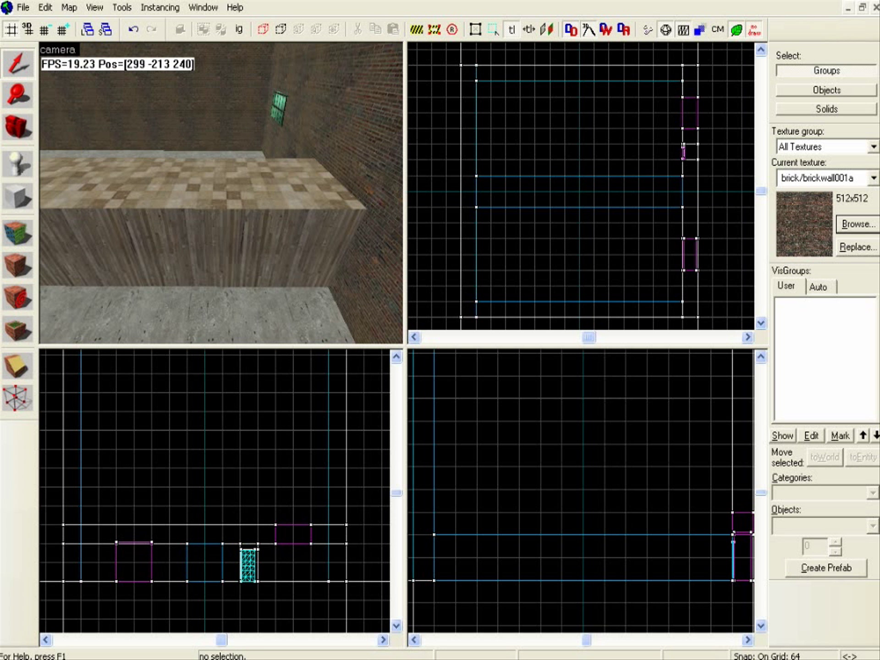
Step: Hide the FPS readout and start a 64x4x128 block outline against the wooden wall
key(z)
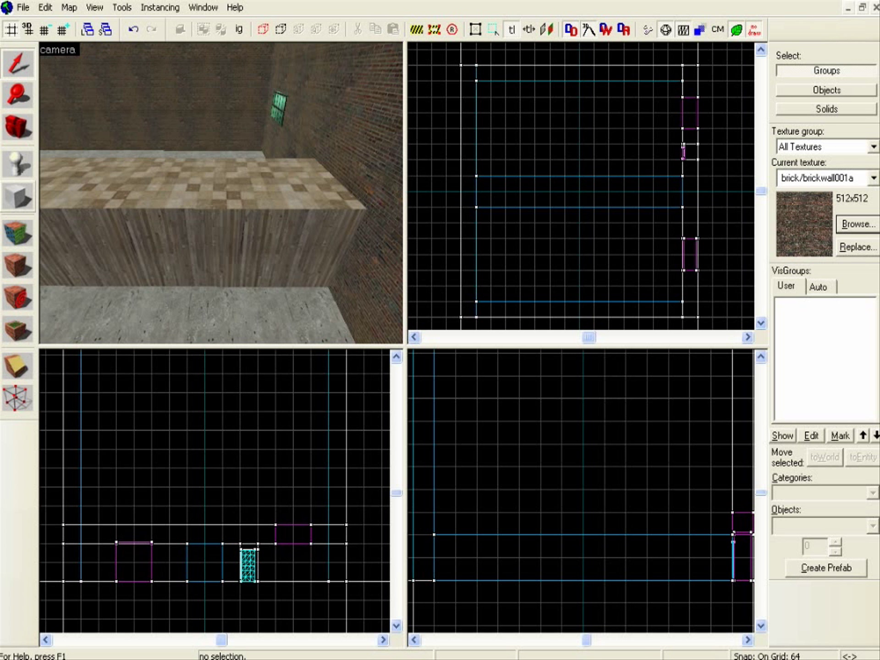
click(18, 199)
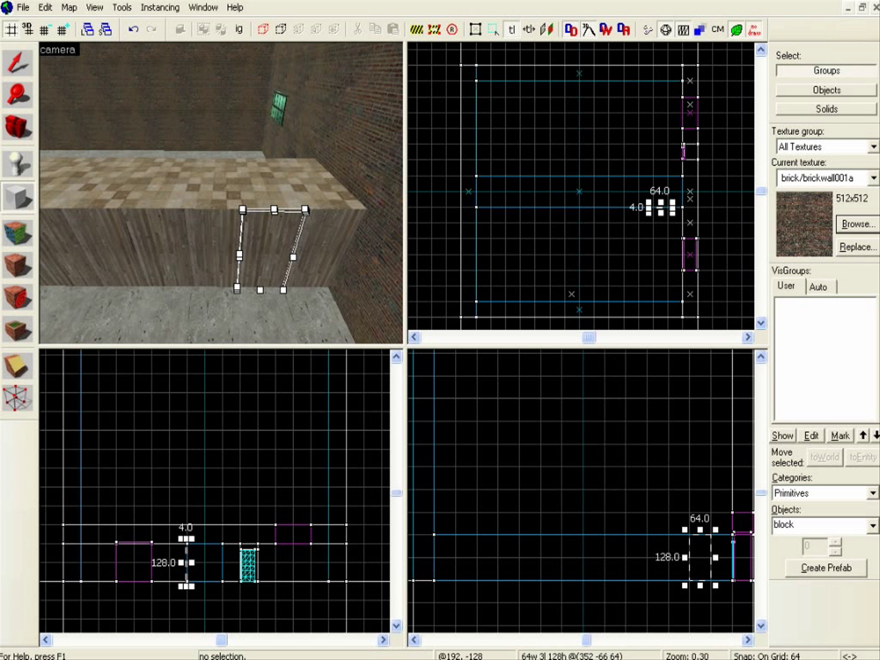
Step: Narrow the block outline's width from 64 to 54, then to 44 units
mouse_move(180, 562)
mouse_down()
mouse_move(151, 562)
mouse_move(169, 562)
mouse_up()
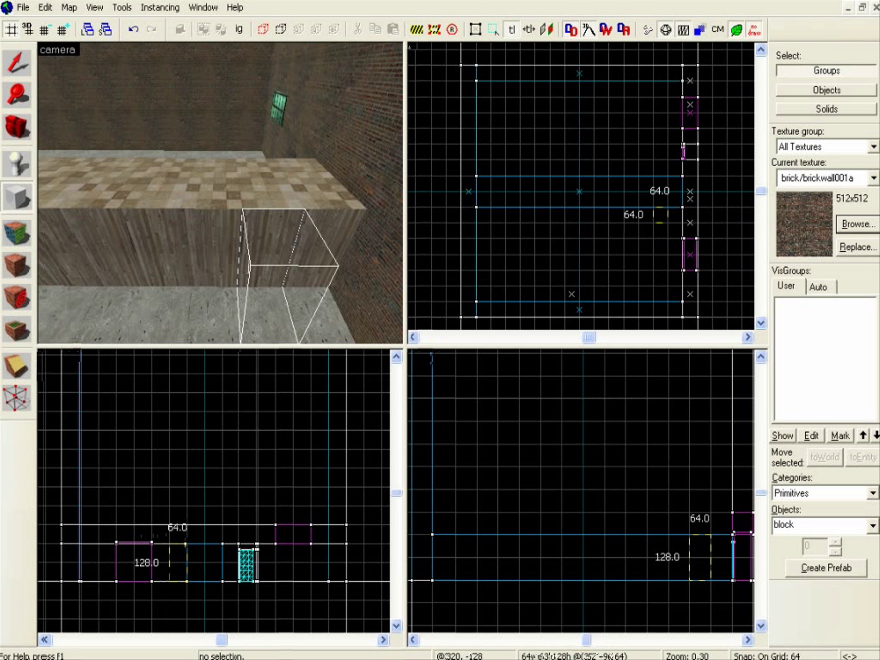
key(alt)
mouse_move(169, 563)
alt+mouse_down()
mouse_move(117, 562)
mouse_move(188, 562)
alt+mouse_up()
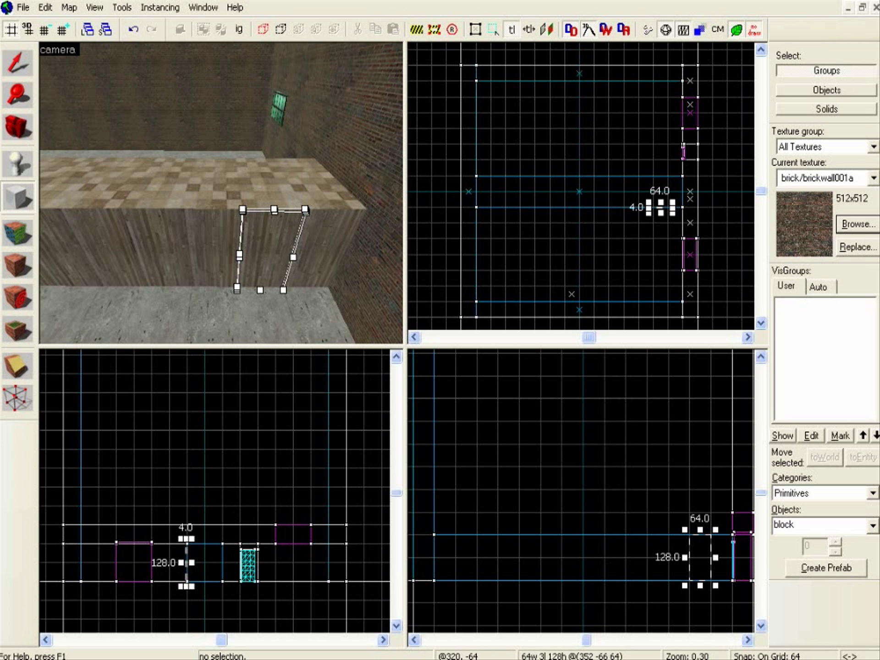
drag(673, 207, 668, 207)
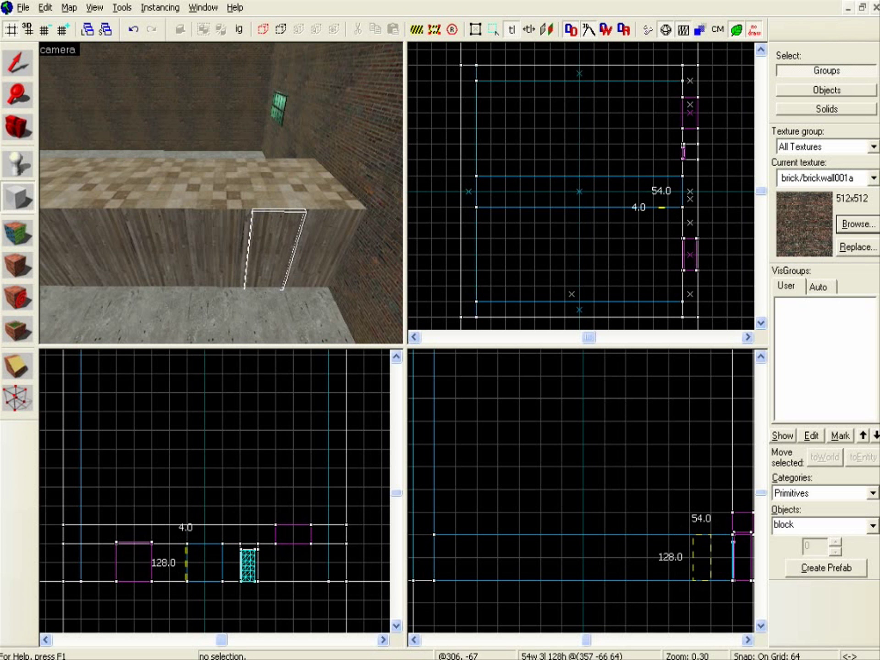
drag(668, 207, 666, 206)
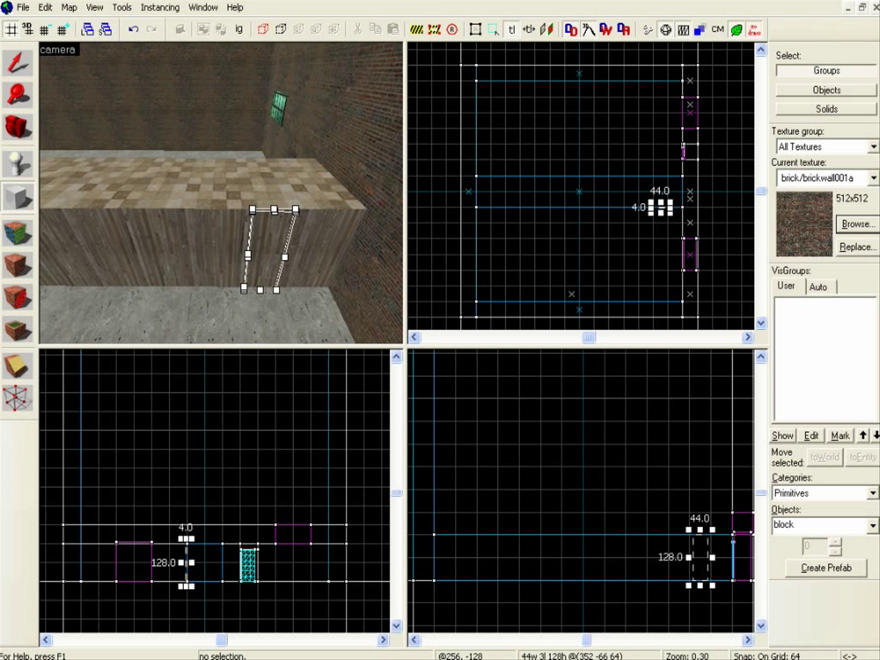
Step: Filter the texture browser to 'ladder' and choose metal/metalladder001a as the current texture
click(855, 223)
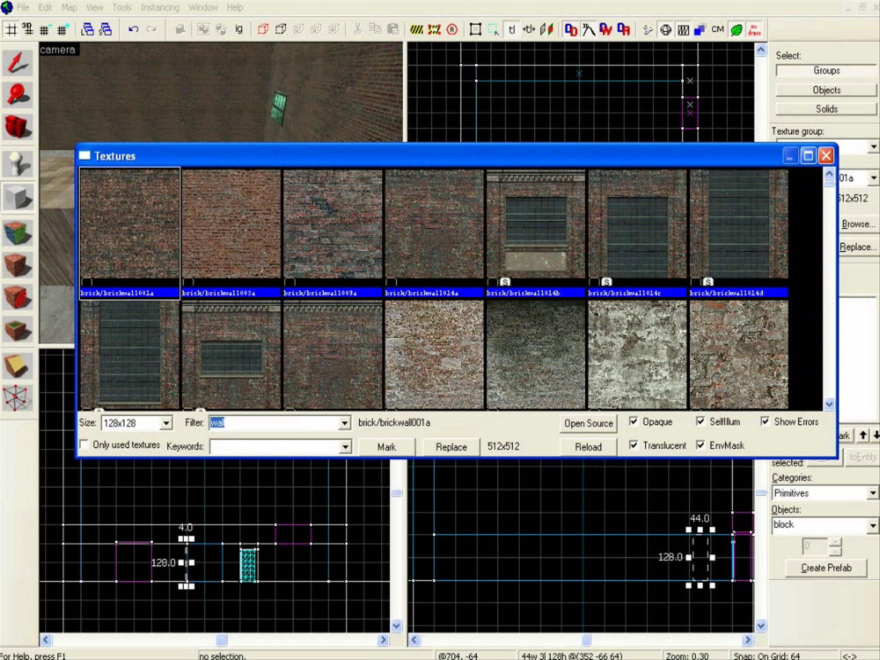
key(Down)
text(lader)
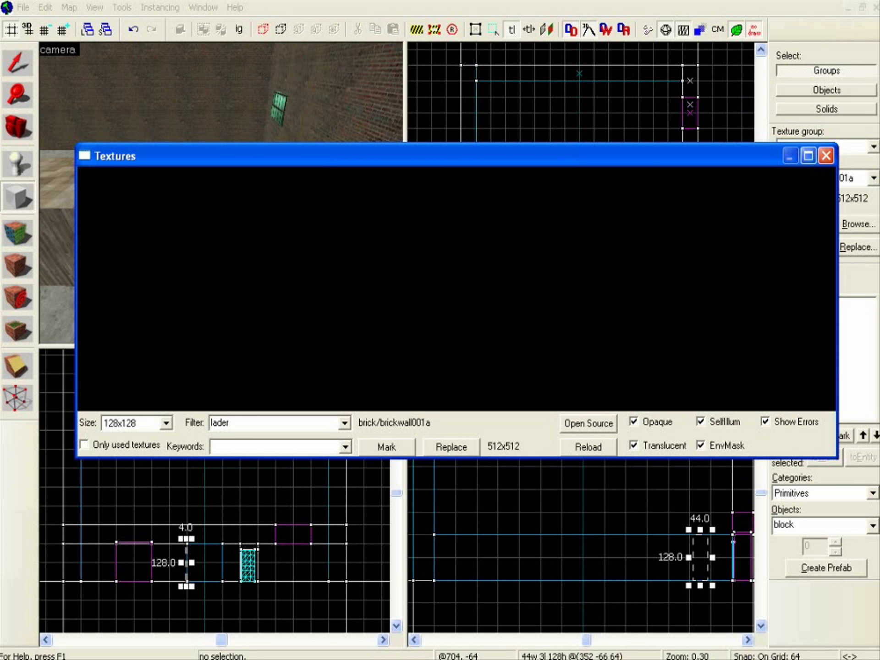
key(alt+Down)
key(Down)
key(Down)
key(Down)
key(Down)
key(Down)
key(Down)
key(Return)
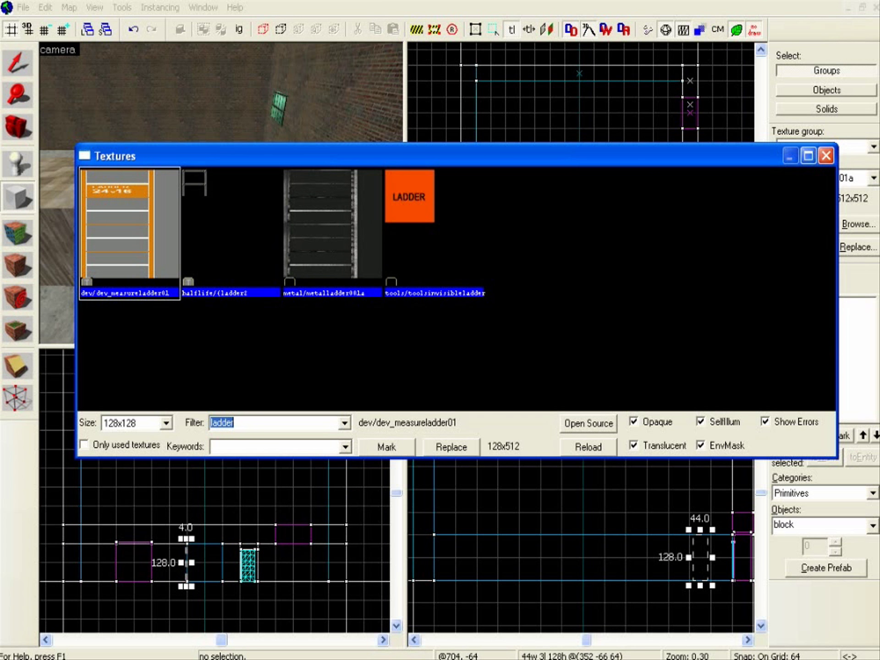
click(333, 227)
key(Return)
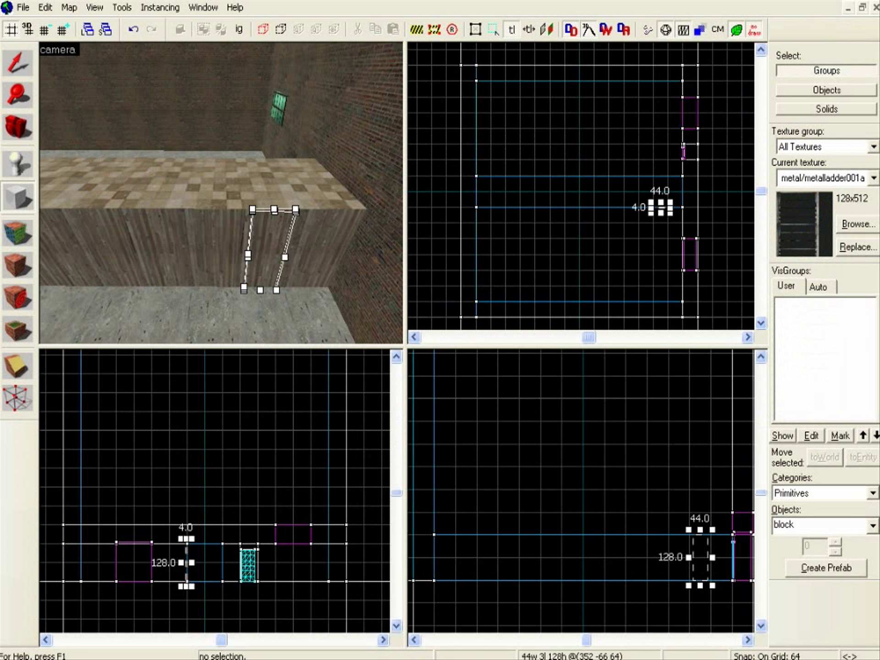
Step: Create the ladder block and try horizontal texture scales of 0.50 and 0.40
key(Return)
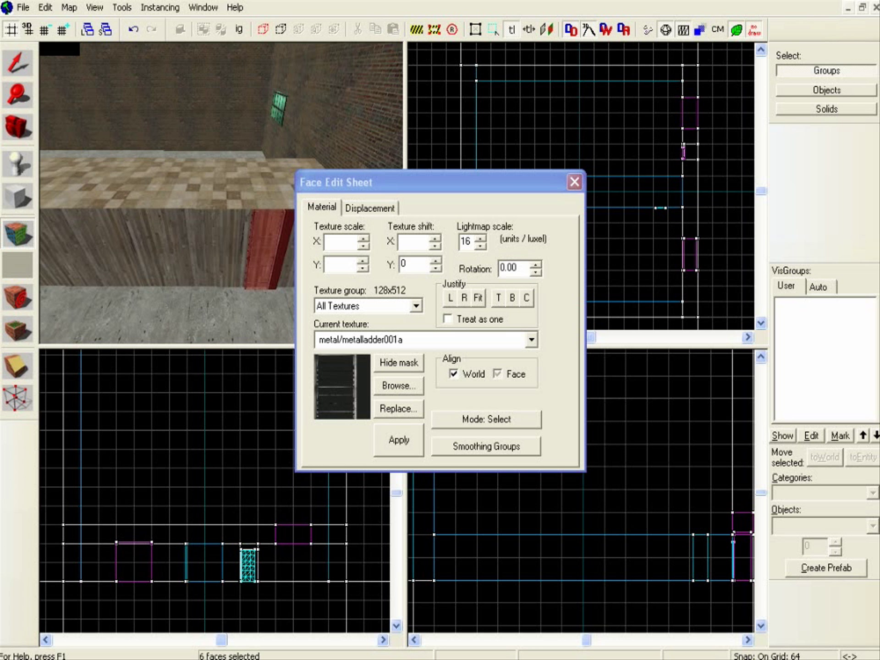
click(412, 241)
text(1)
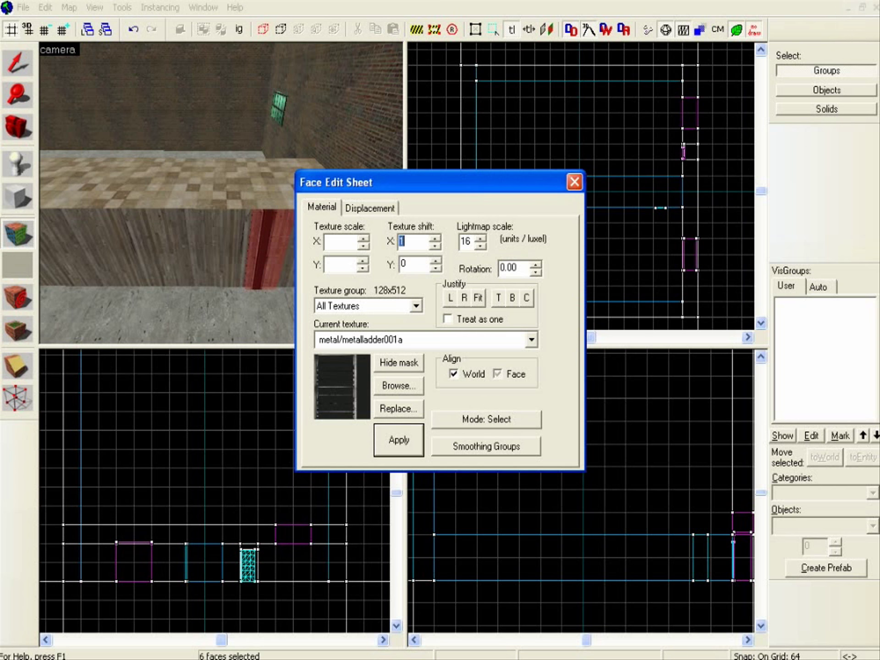
text(0)
key(Return)
key(Up)
key(Up)
key(Up)
key(Up)
key(Return)
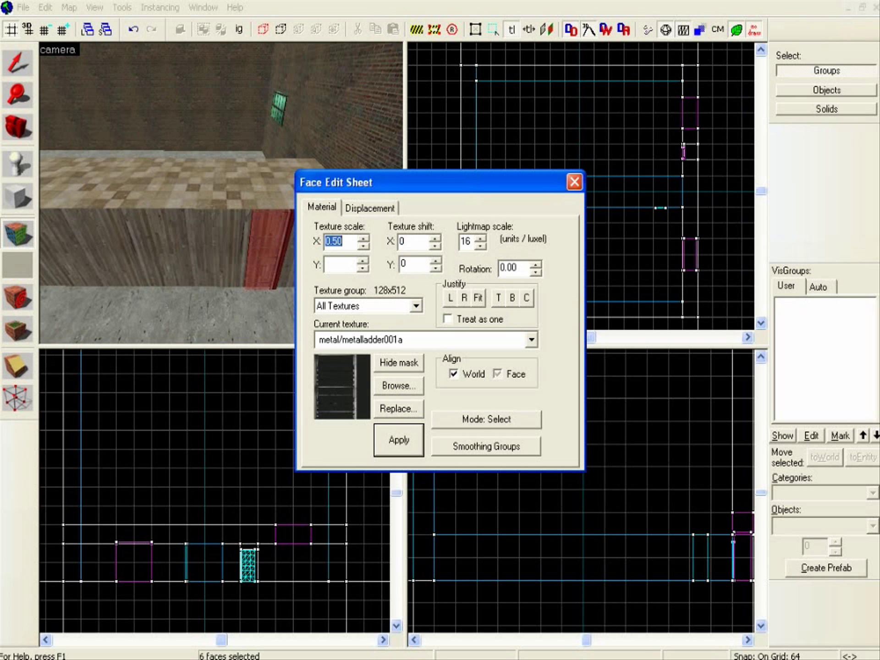
key(Down)
key(Tab)
Step: Tune the horizontal texture shift toward -14, keeping the horizontal scale at 0.50
click(434, 245)
key(Down)
key(Down)
key(Down)
key(Down)
key(Down)
key(Down)
key(Down)
key(Down)
key(Down)
key(Down)
key(Down)
key(Down)
key(Down)
key(Down)
key(Down)
key(Up)
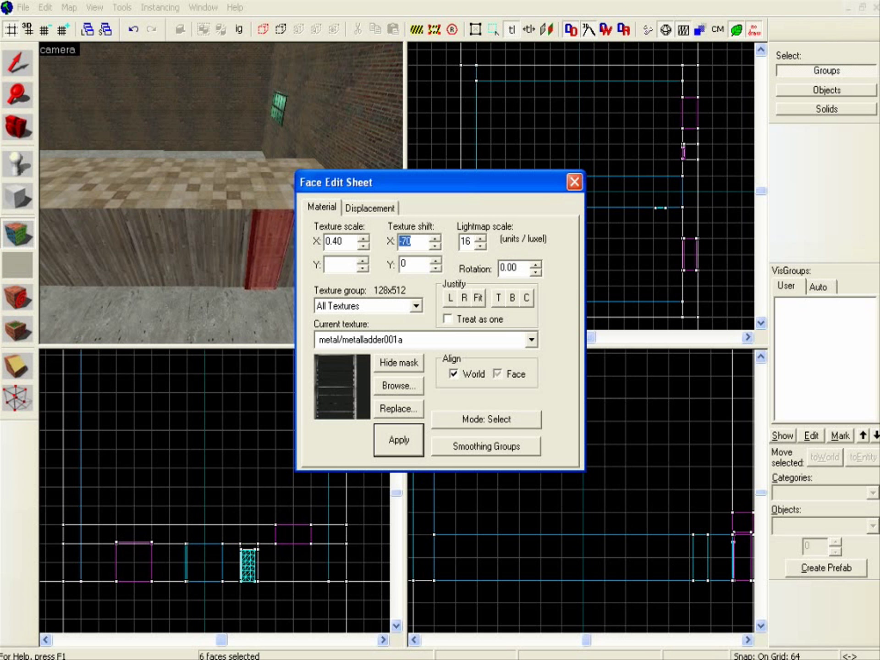
key(shift+Tab)
key(Up)
key(Up)
key(Down)
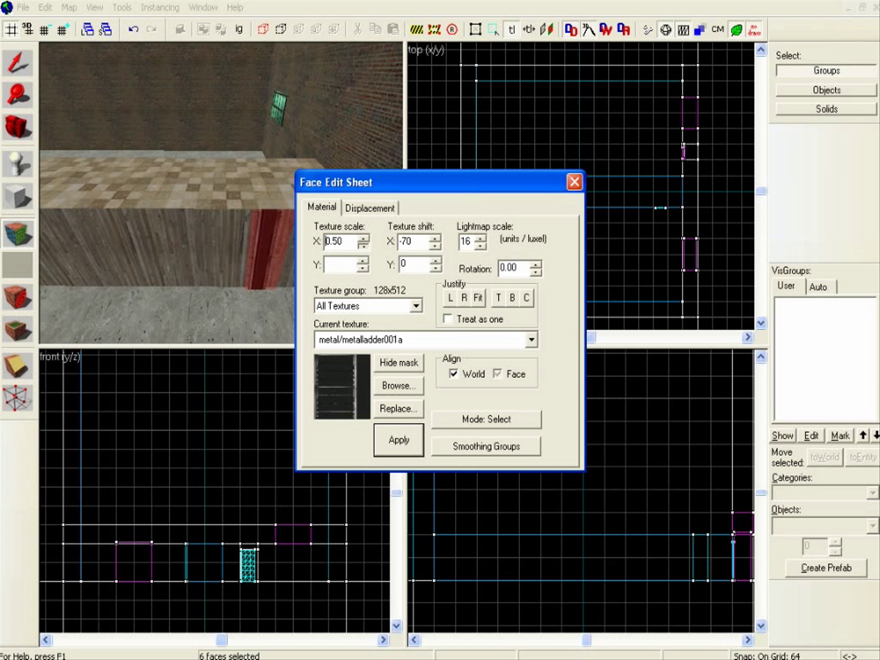
key(Tab)
key(Up)
key(Up)
key(Up)
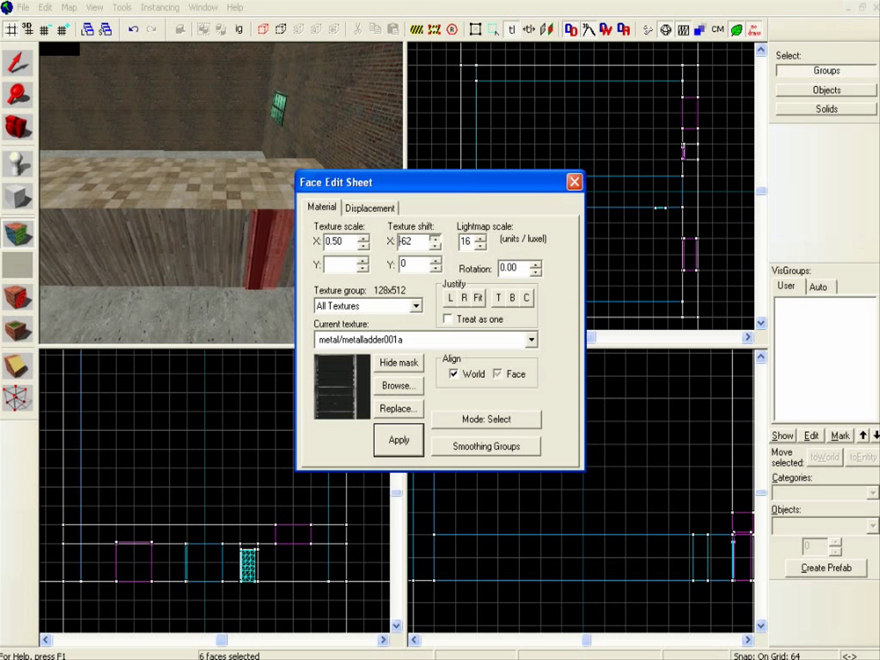
key(Up)
key(Up)
key(Up)
key(Up)
key(Up)
key(Up)
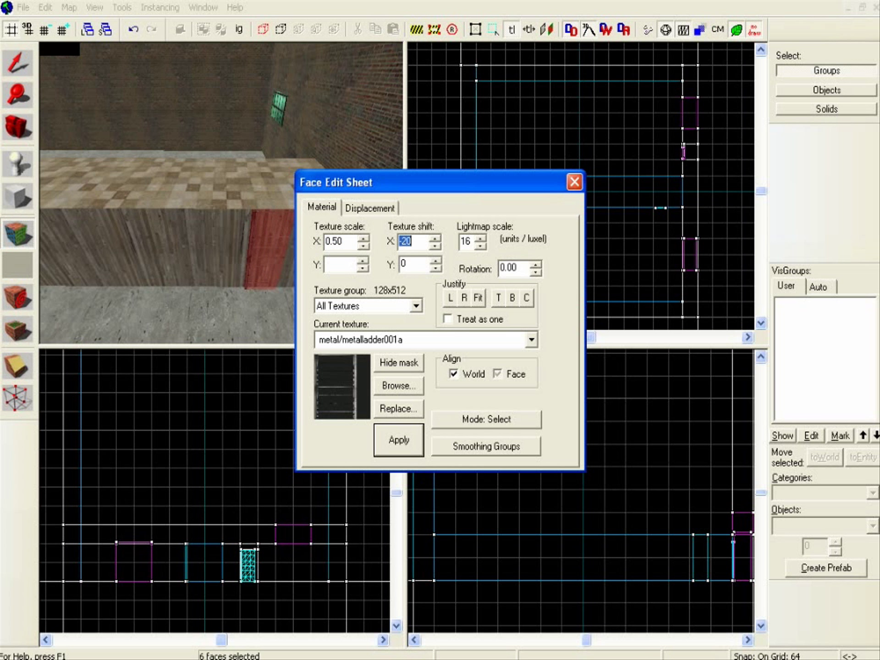
key(Up)
key(Up)
key(Up)
Step: Close the Face Edit Sheet, select the Entity tool, and turn the camera toward the ladder wall
click(573, 181)
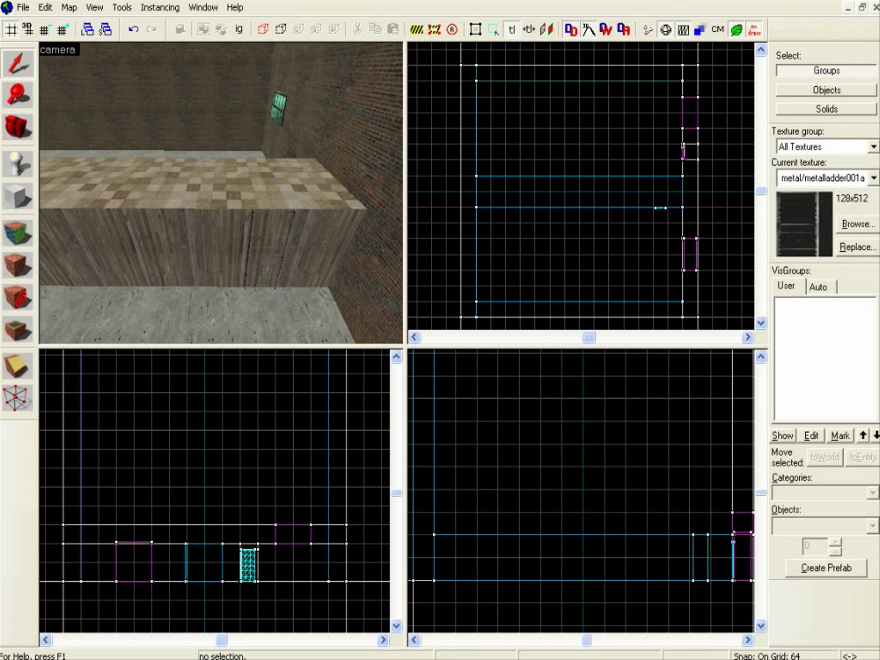
key(shift+e)
key(w)
key(w)
key(w)
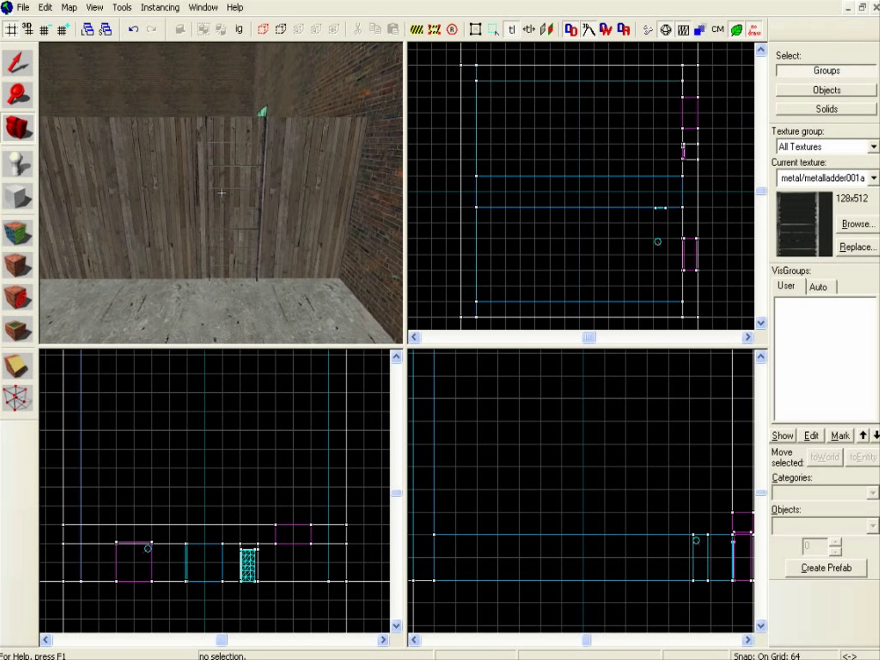
key(w)
key(z)
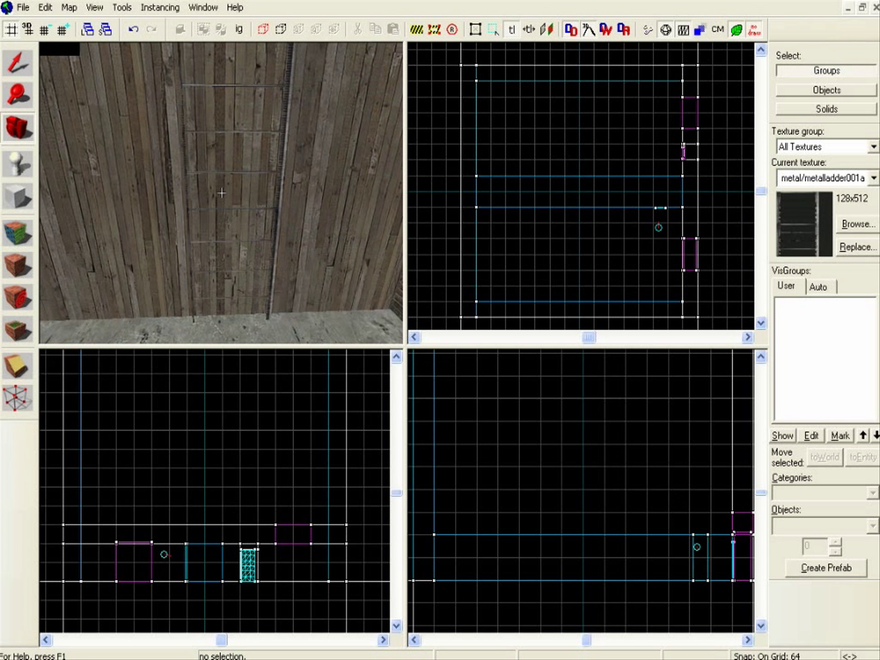
Step: Fly the 3D camera around until it faces the ladder on the wooden wall
key(z)
key(z)
key(w)
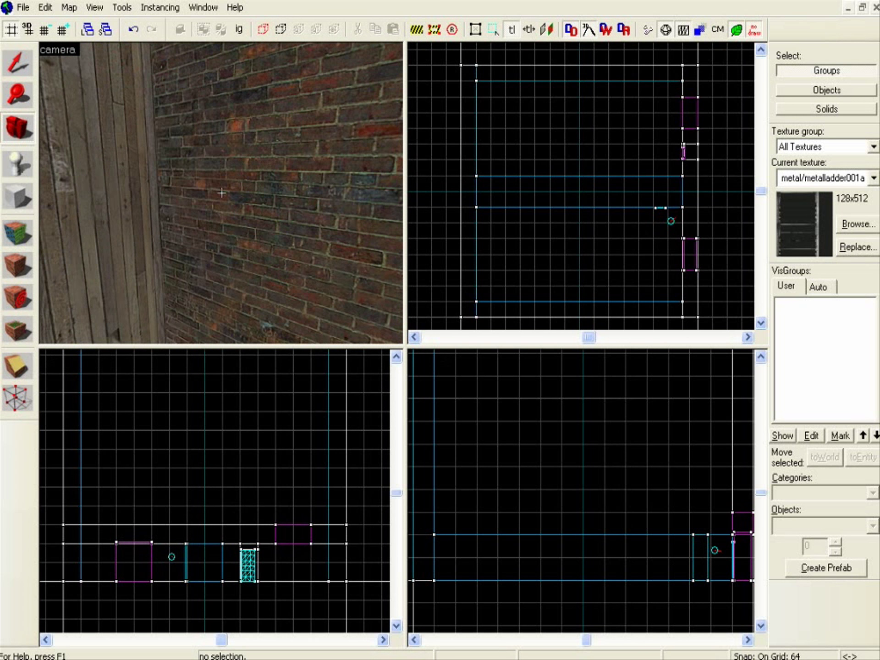
key(s)
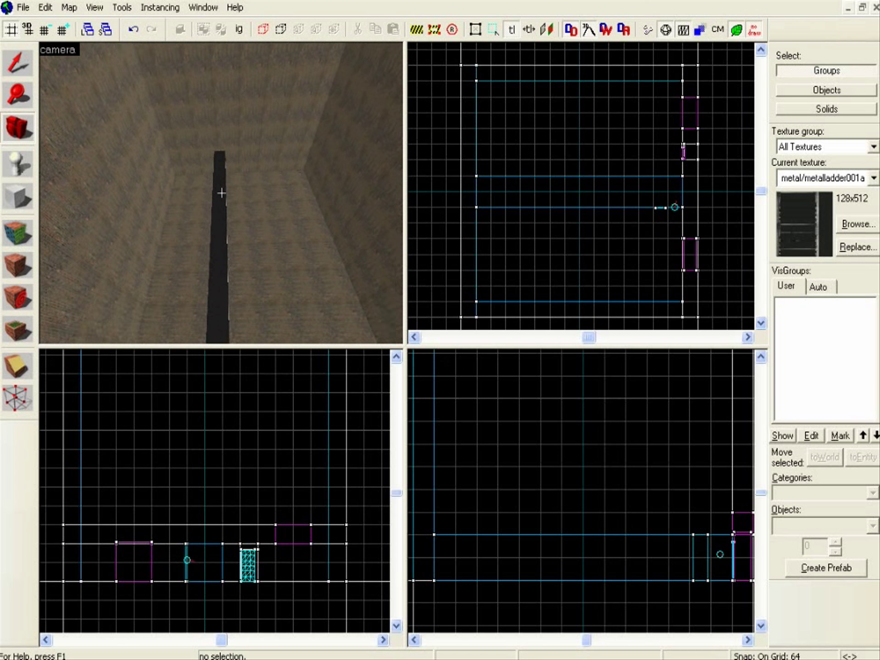
key(z)
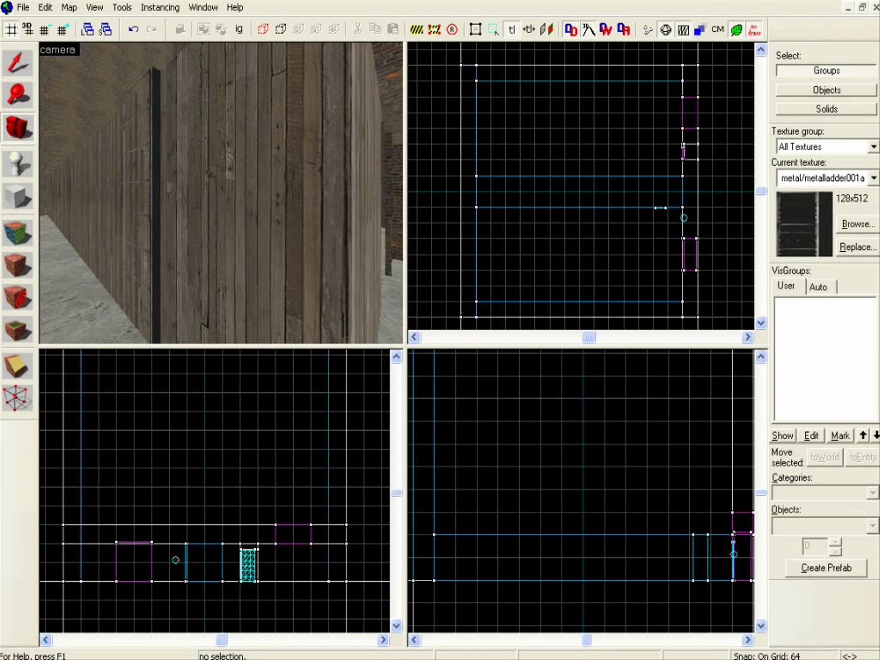
key(Left)
key(z)
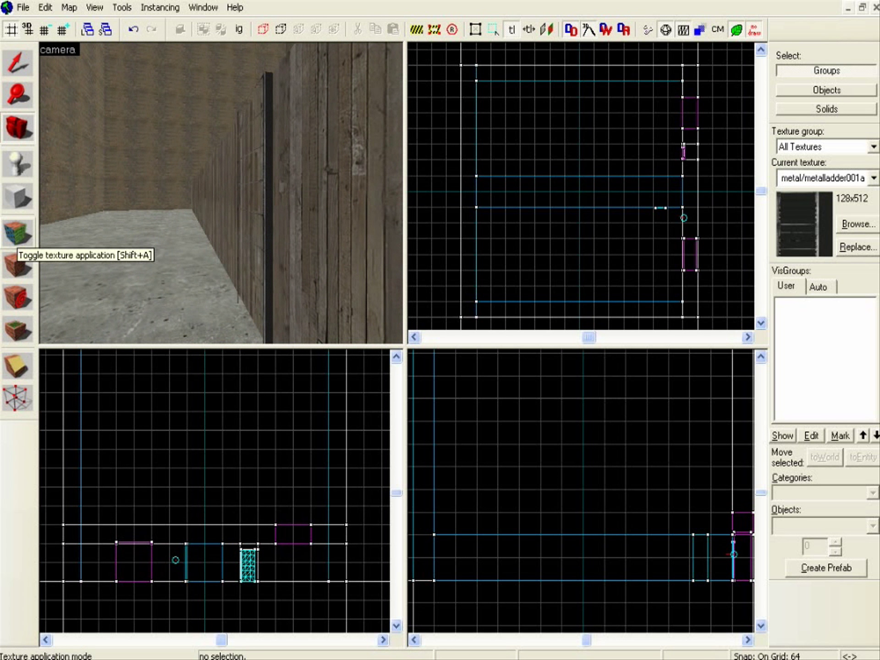
Step: Set face editing to apply texture only, and pick tools/toolsnodraw using a 'no draw' filter
click(18, 234)
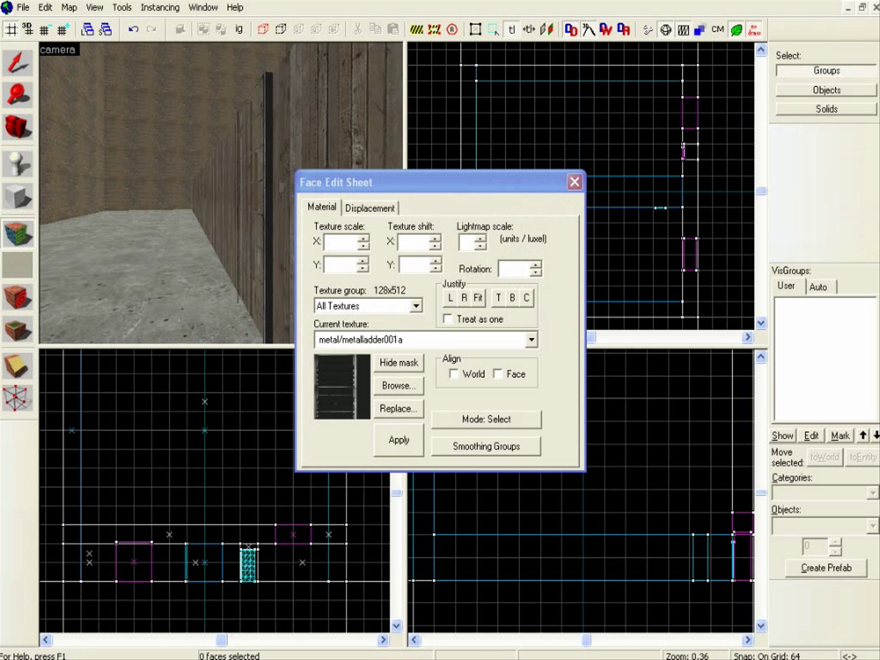
click(486, 419)
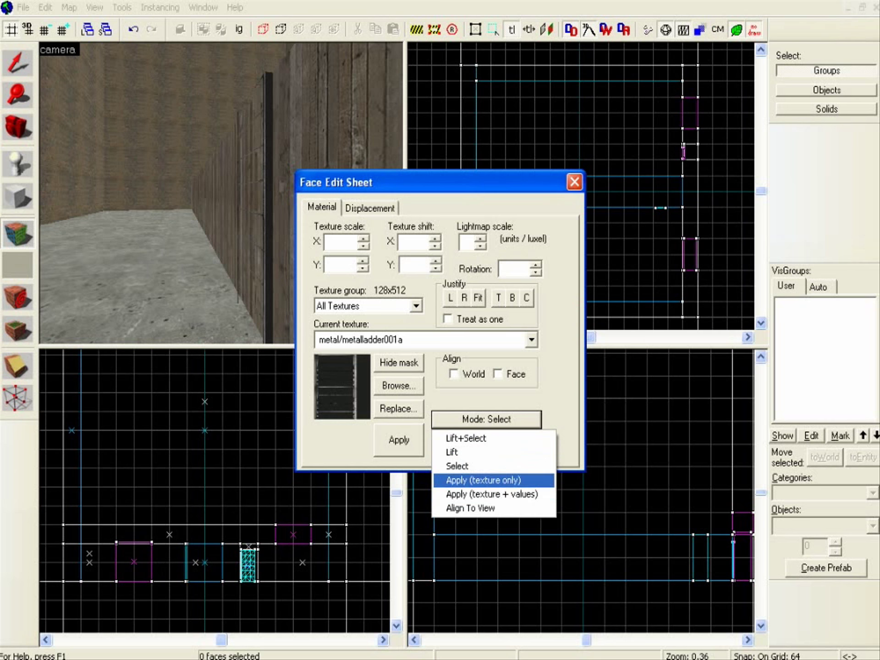
click(483, 480)
click(399, 384)
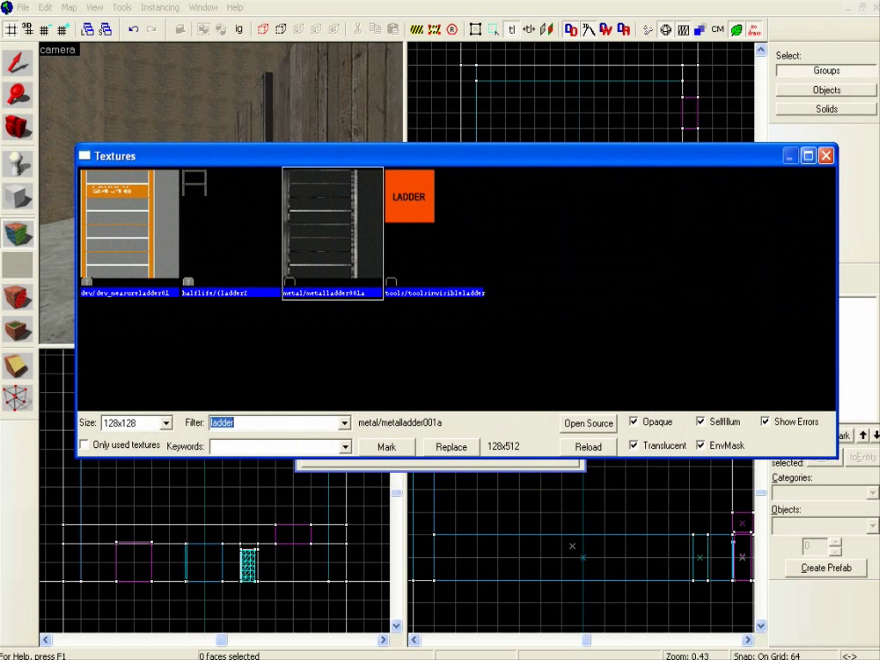
text(no fill)
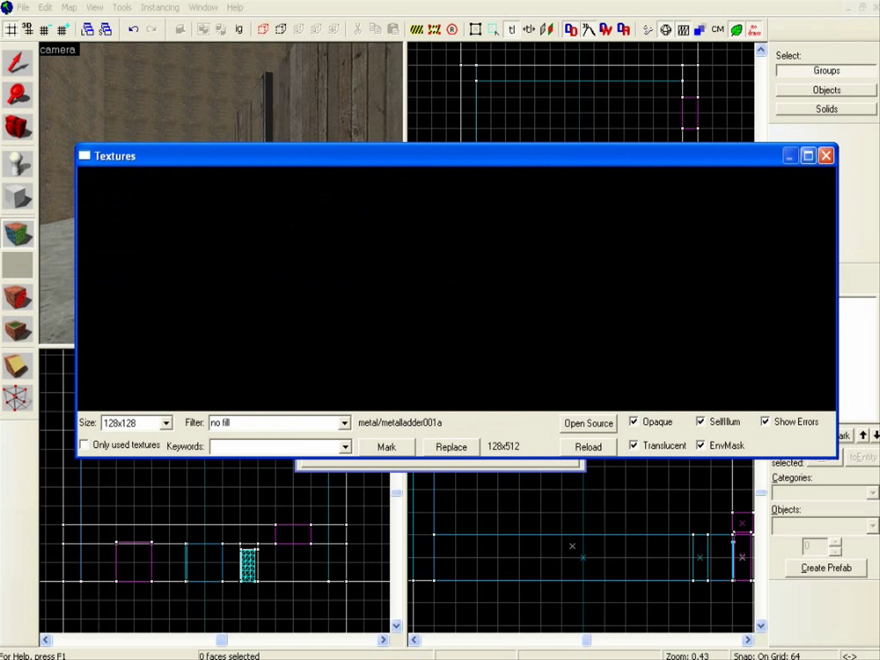
key(BackSpace)
key(BackSpace)
key(BackSpace)
key(BackSpace)
text(draw)
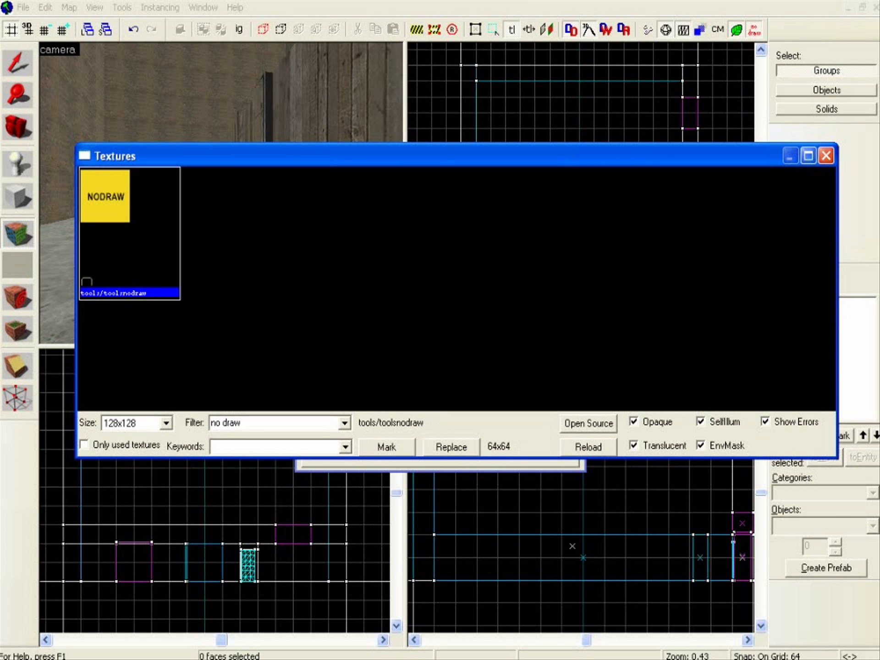
key(Return)
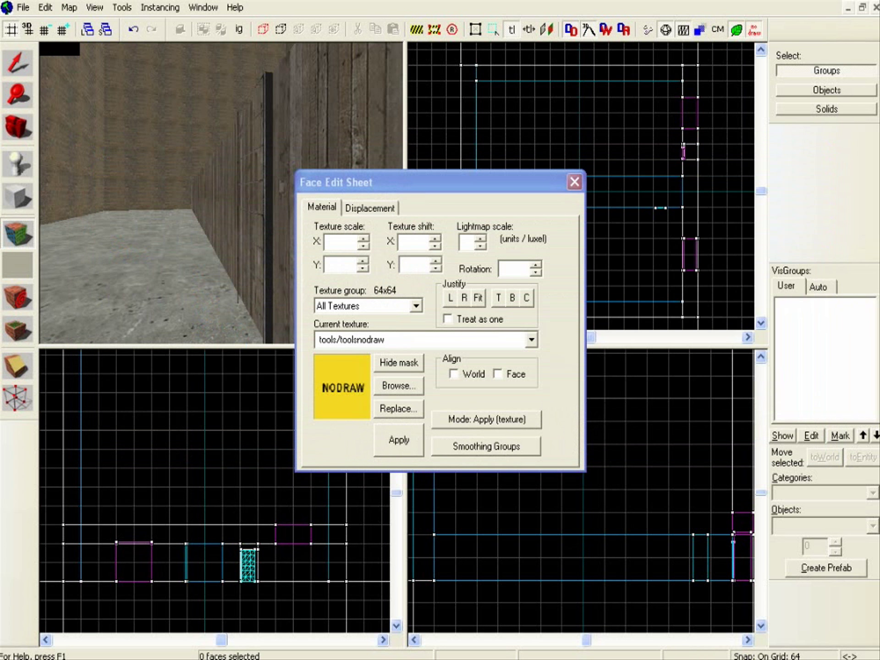
Step: Apply nodraw to the ladder's first thin side face and turn the view around it
right_click(269, 206)
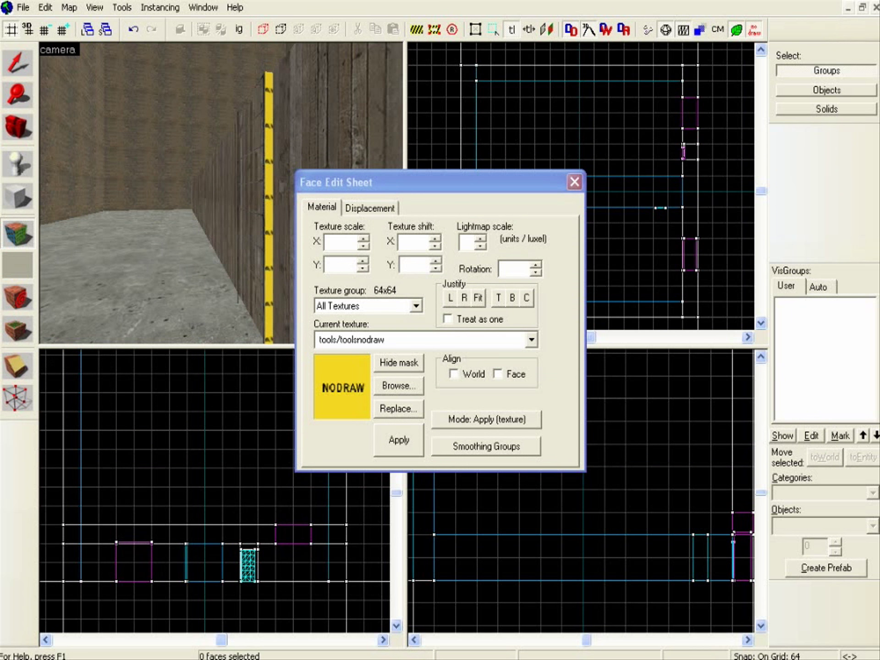
click(574, 181)
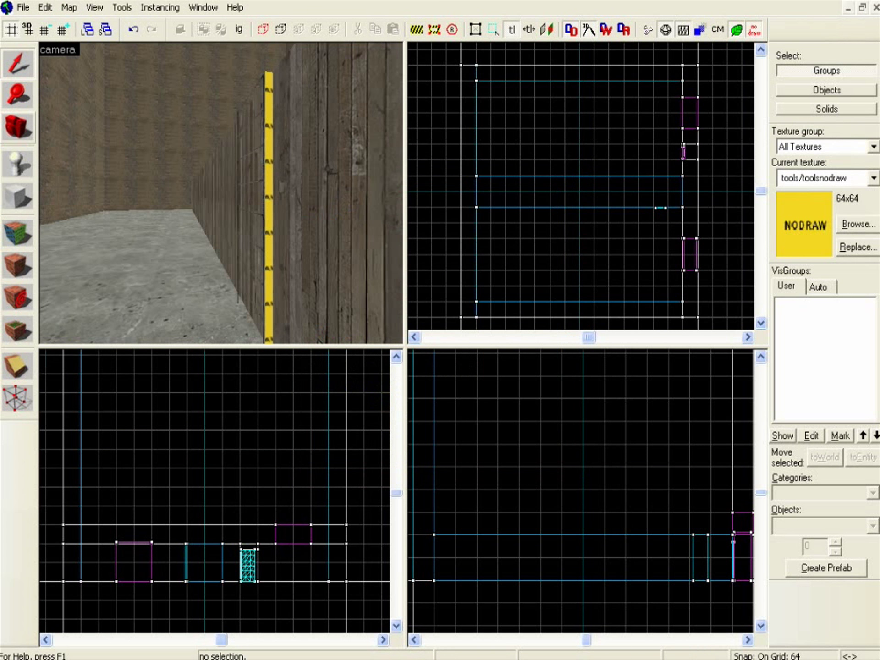
key(Left)
key(Left)
key(Left)
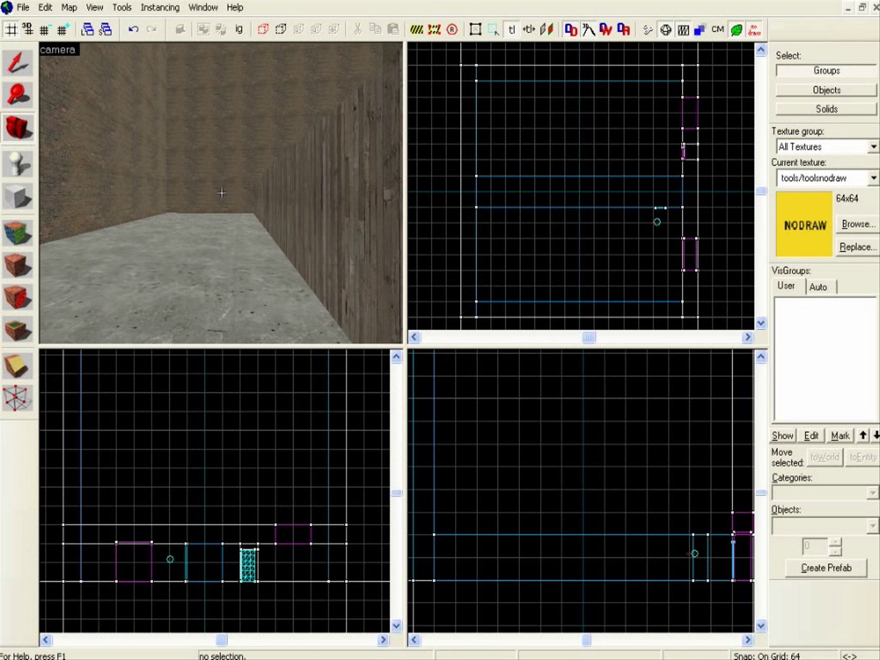
key(Left)
key(Right)
key(Right)
key(Right)
key(Right)
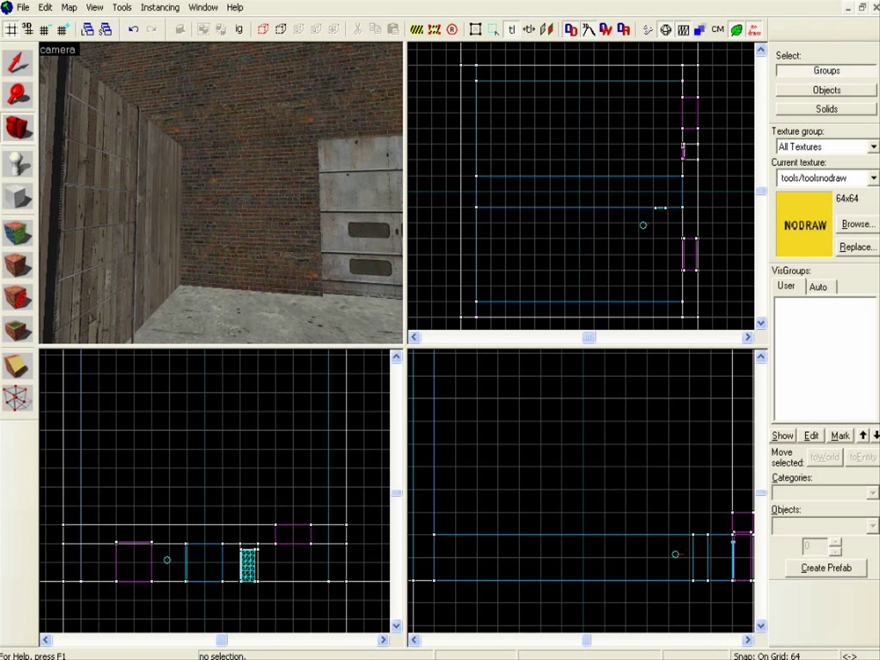
key(shift+a)
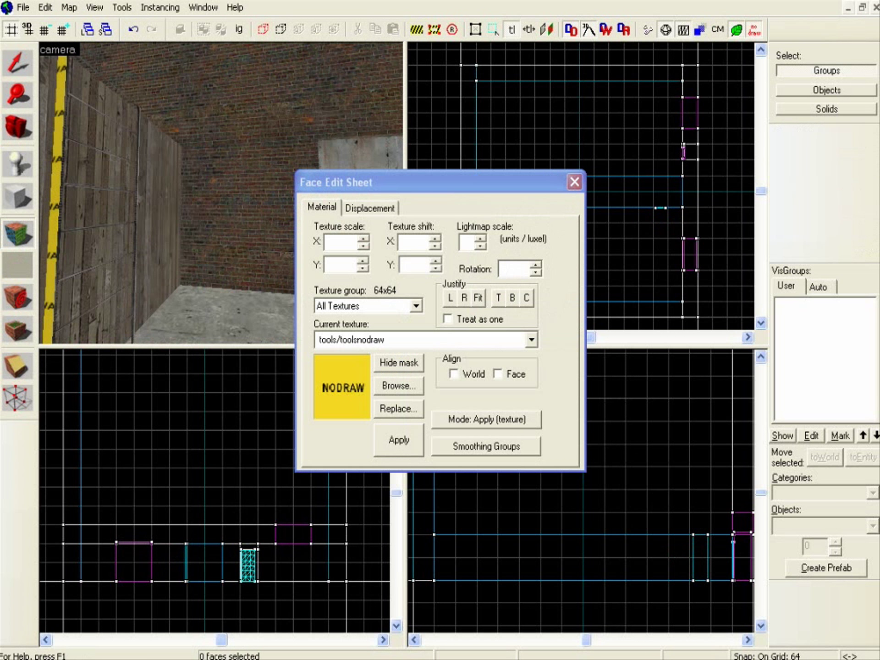
Step: Reposition the 3D camera to bring the ladder's other thin side face into view
click(573, 182)
click(241, 206)
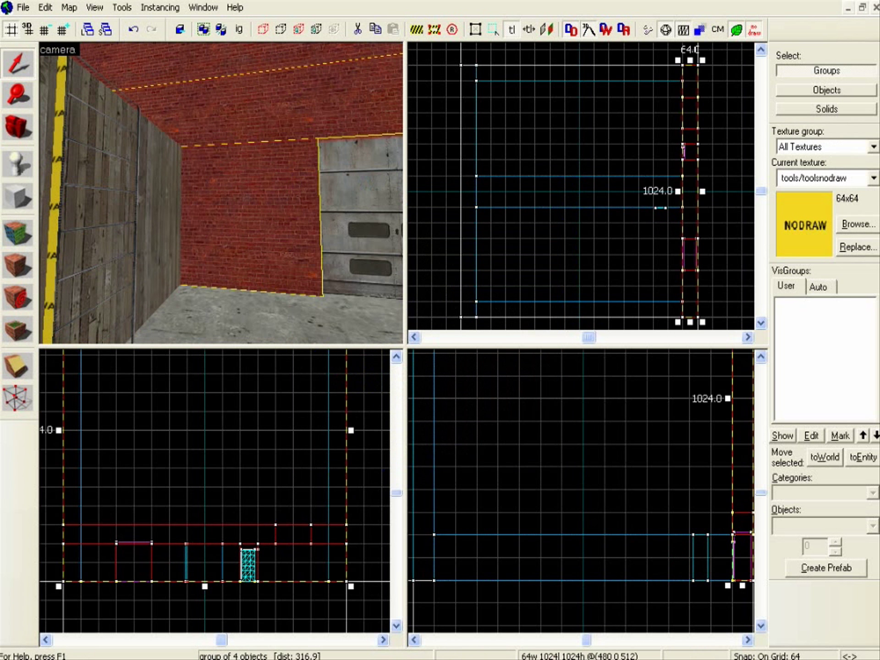
key(Escape)
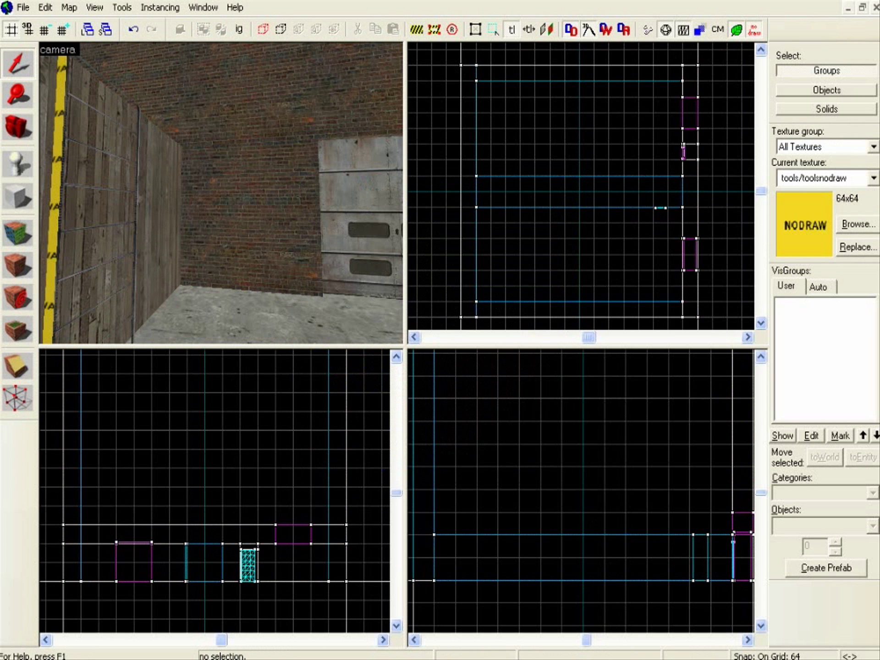
key(shift+c)
key(z)
key(w)
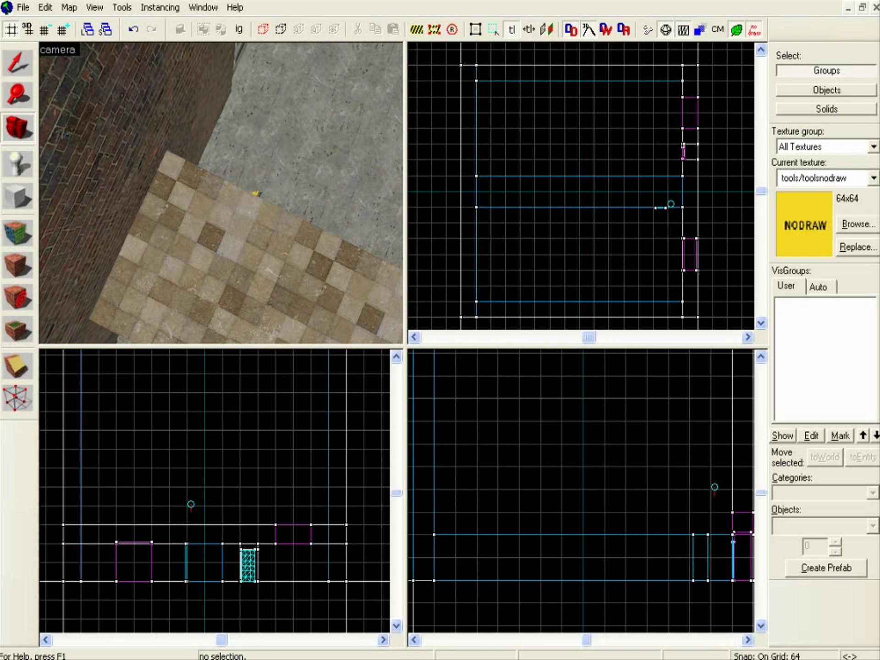
key(w)
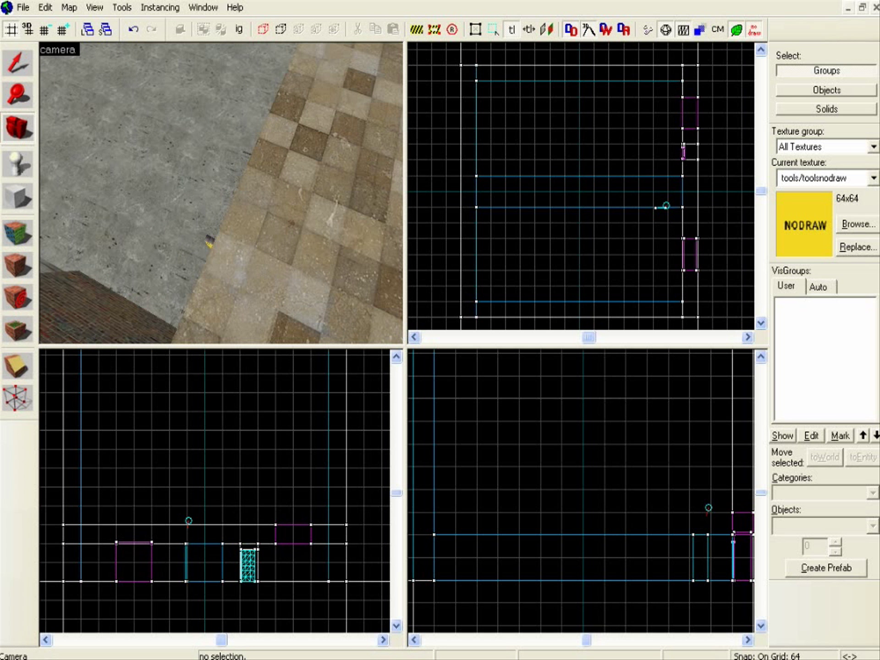
click(17, 196)
click(17, 232)
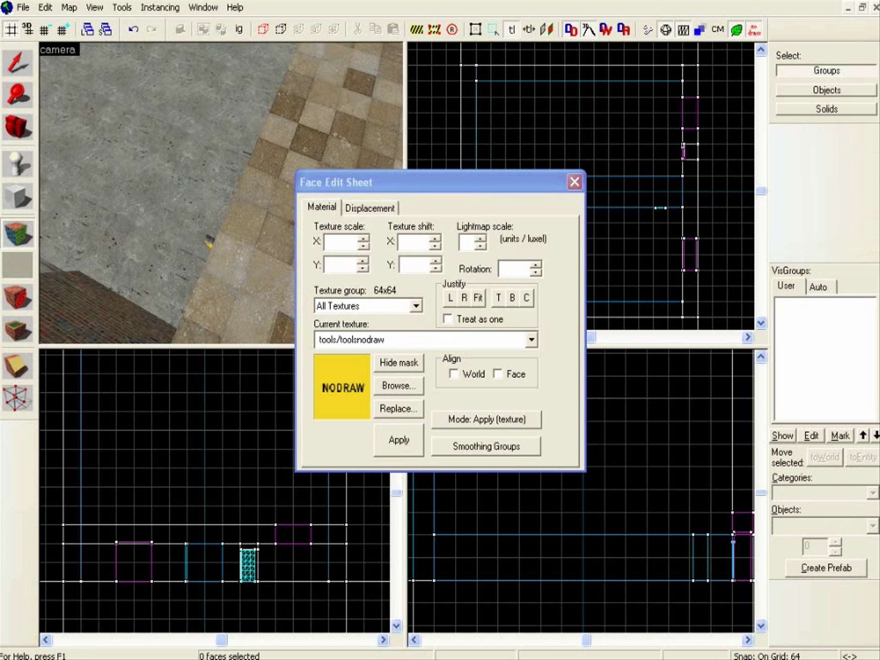
Step: Apply nodraw to the other thin side face and steer the view back to the wooden wall
right_click(227, 199)
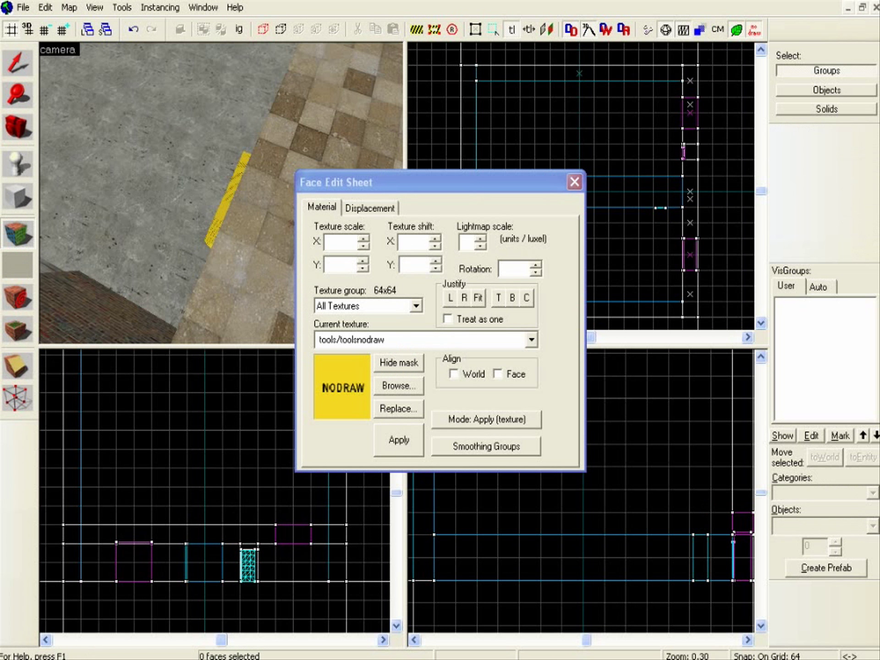
click(574, 182)
key(shift+c)
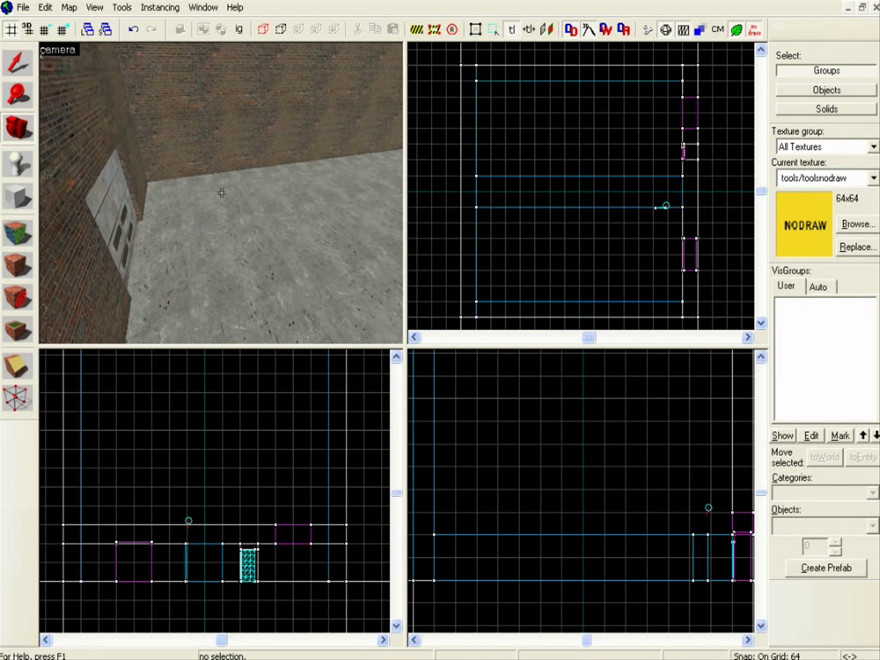
key(w)
key(Left)
key(w)
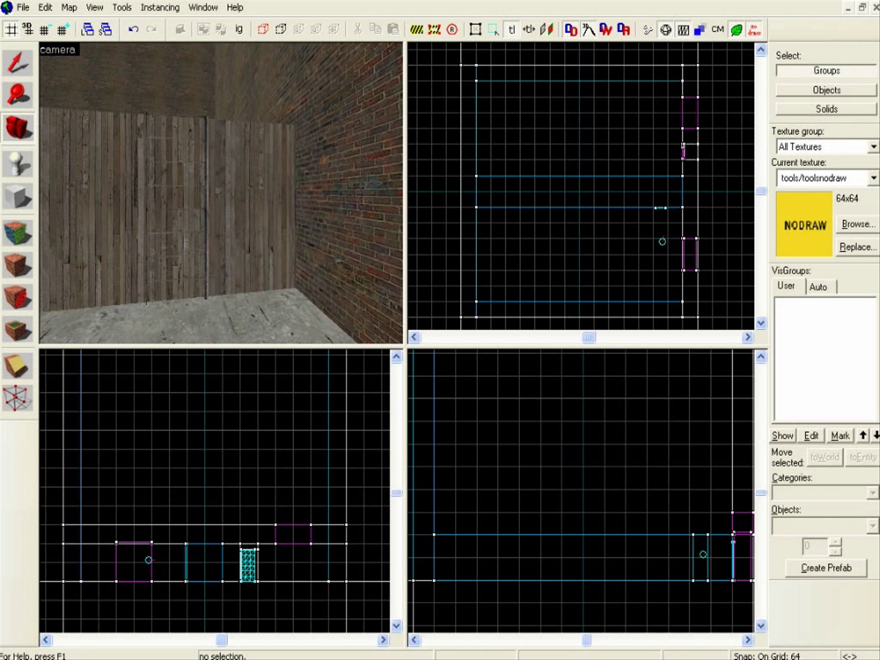
key(w)
key(s)
click(17, 63)
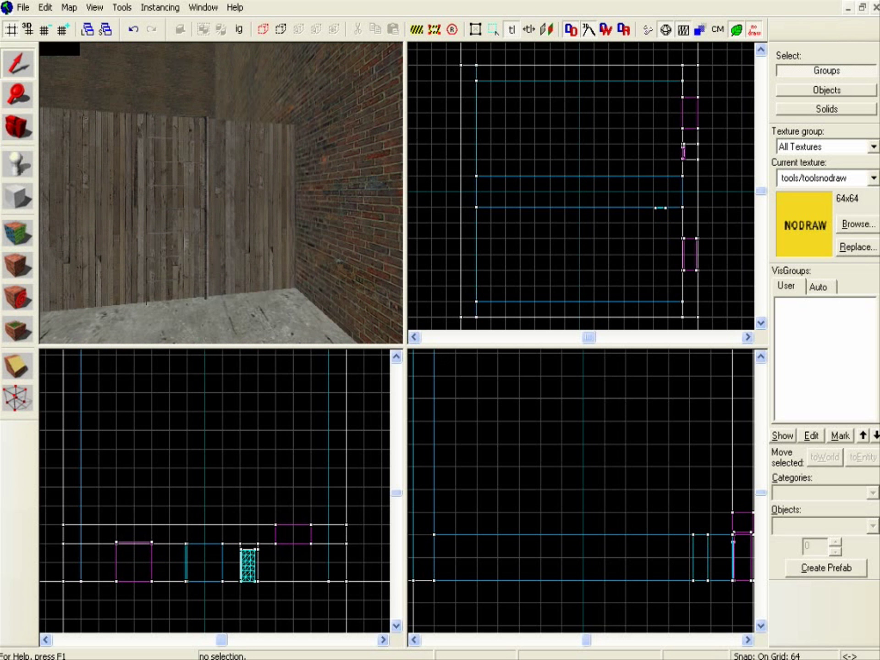
Step: Select the 44x4x128 block and give it the func_ladder entity class in Object Properties
click(175, 207)
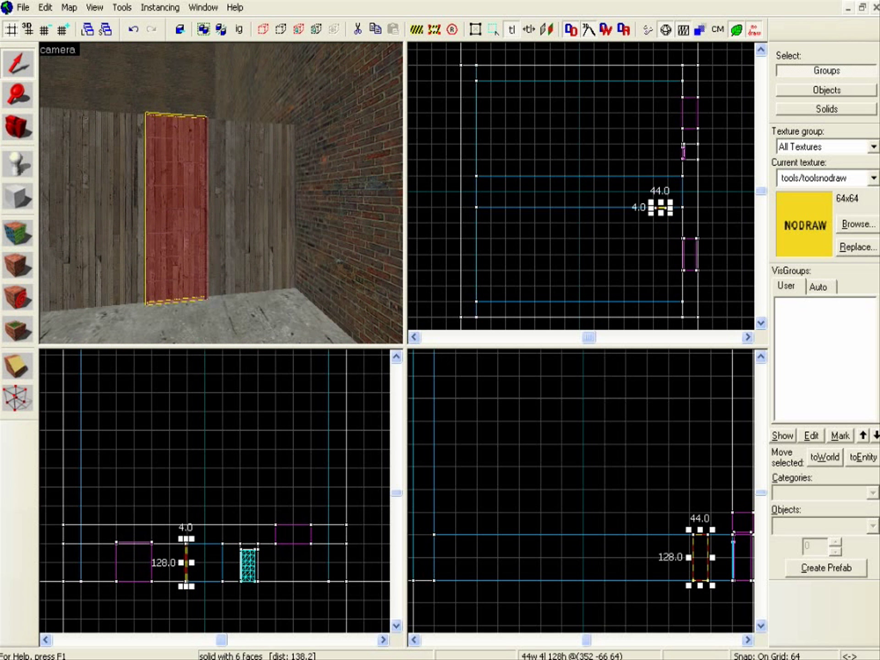
key(ctrl+t)
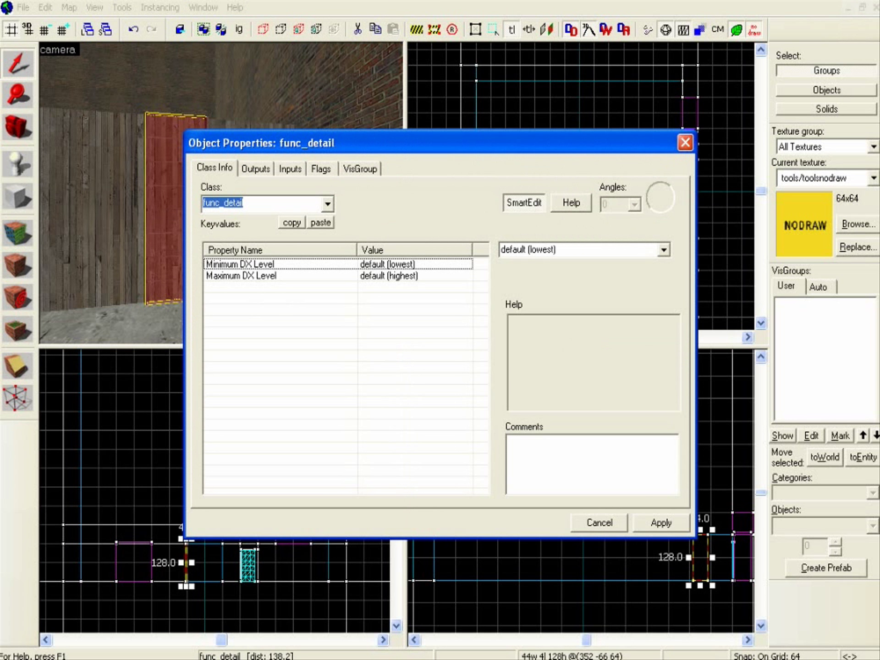
click(327, 204)
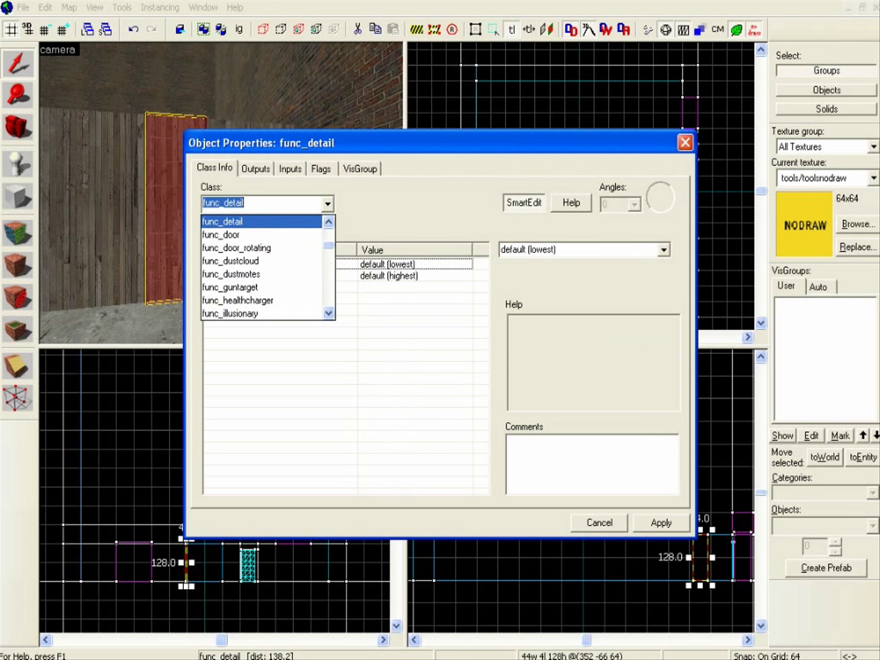
scroll(262, 286, down, 1)
scroll(261, 286, down, 2)
key(Return)
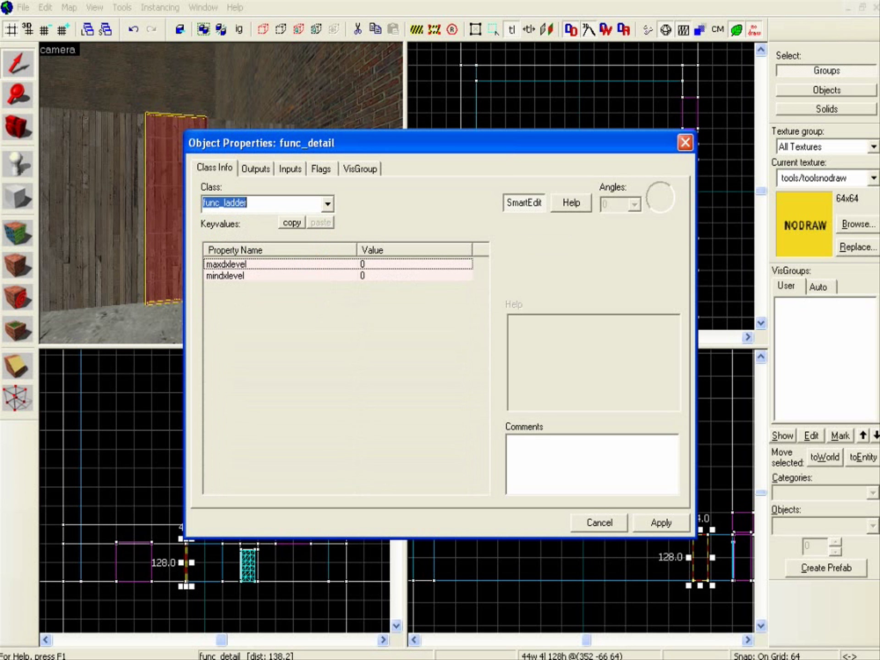
key(Return)
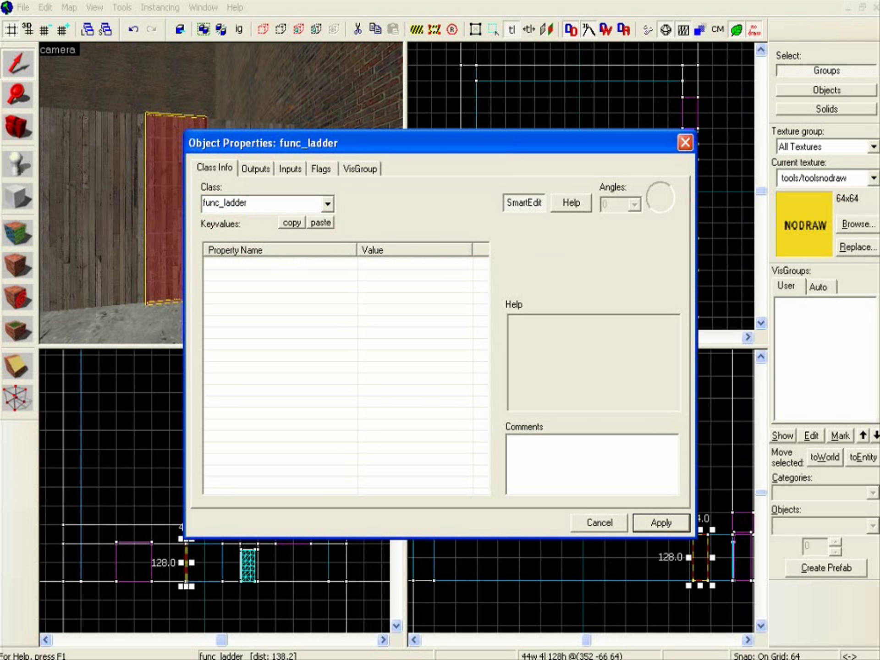
key(ctrl+shift+Tab)
key(ctrl+shift+Tab)
key(ctrl+shift+Tab)
key(ctrl+shift+Tab)
key(ctrl+shift+Tab)
click(685, 142)
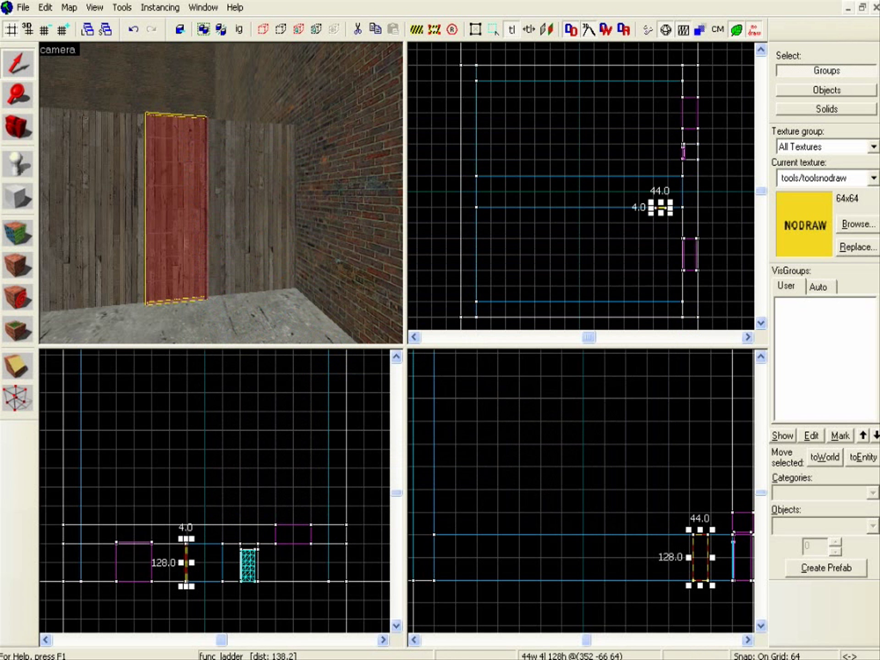
key(Escape)
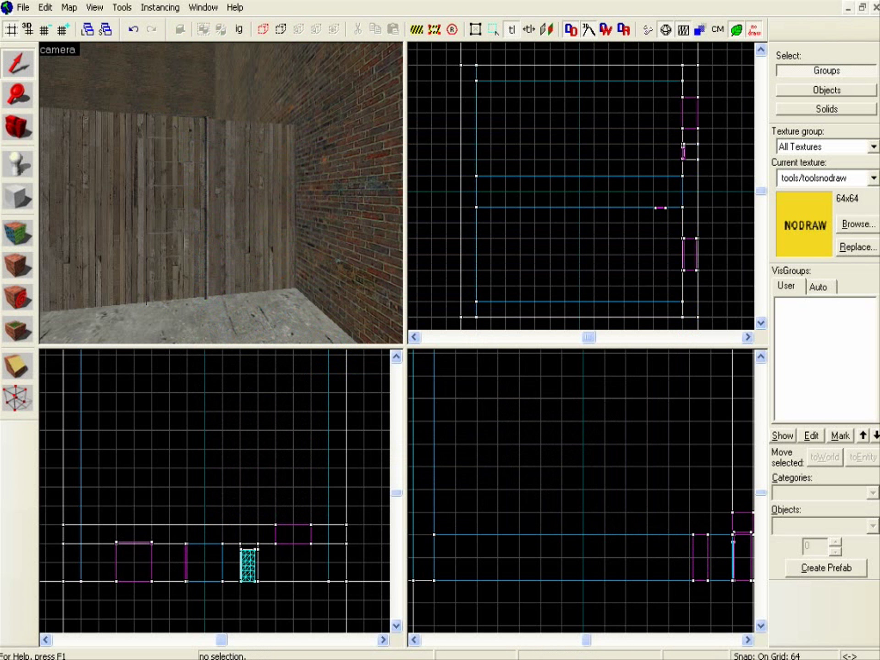